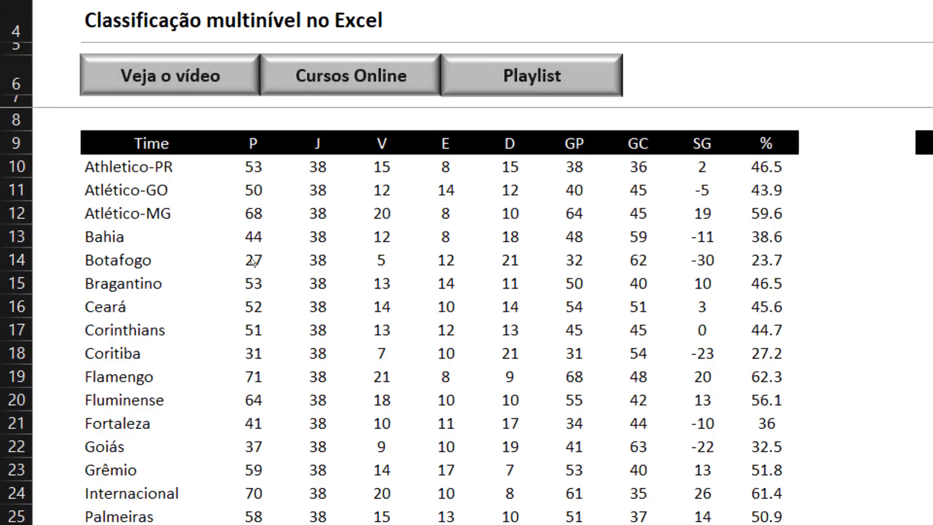
key("F5")
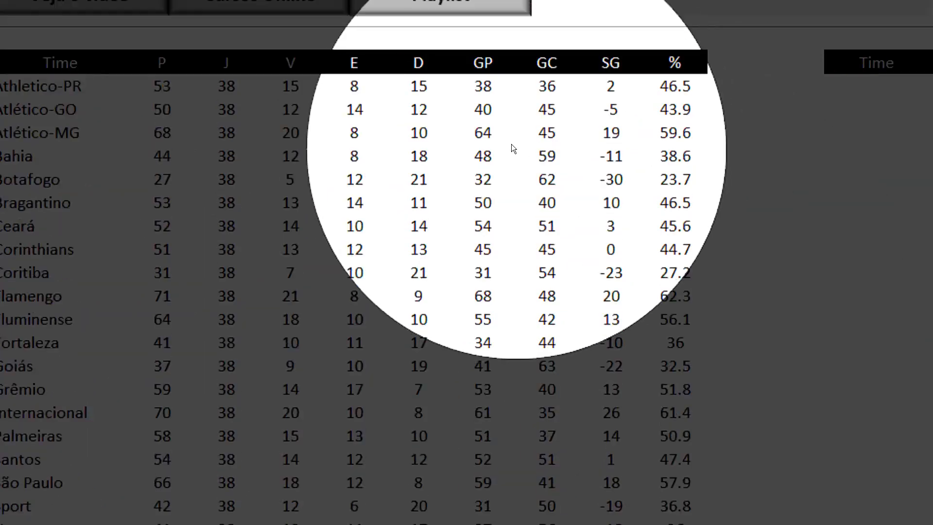
key("F5")
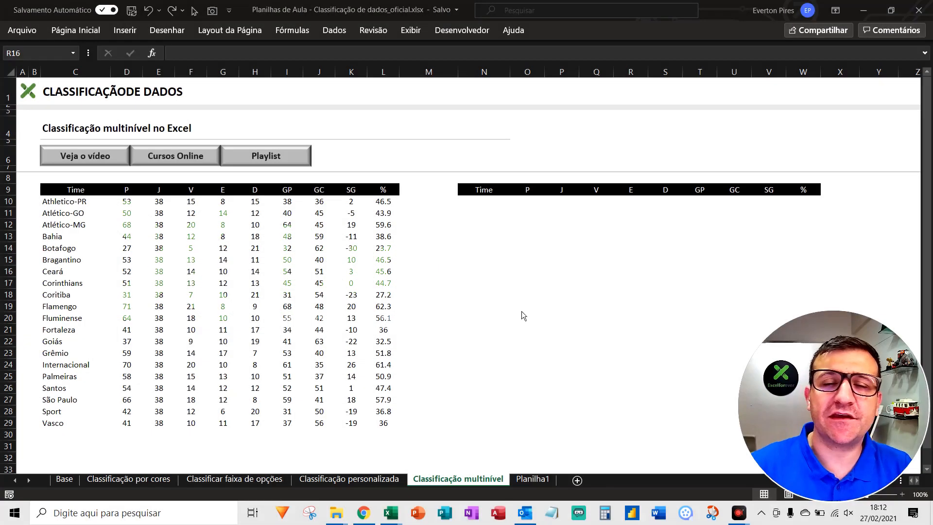
key("F5")
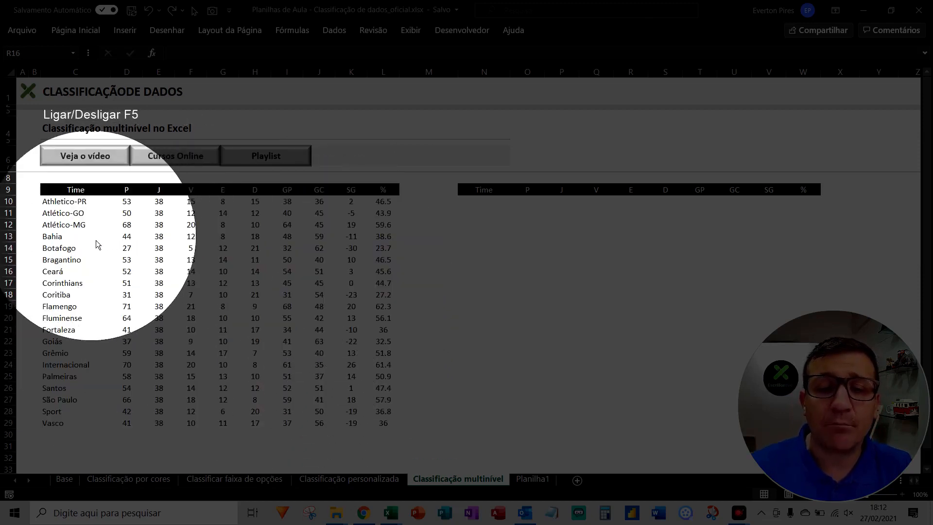
key("F5")
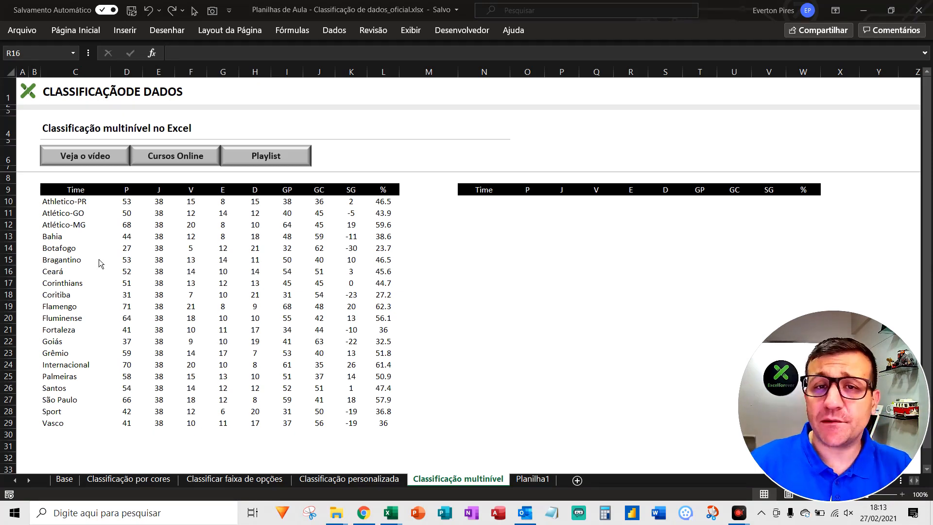
scroll(204, 380, "down", 3)
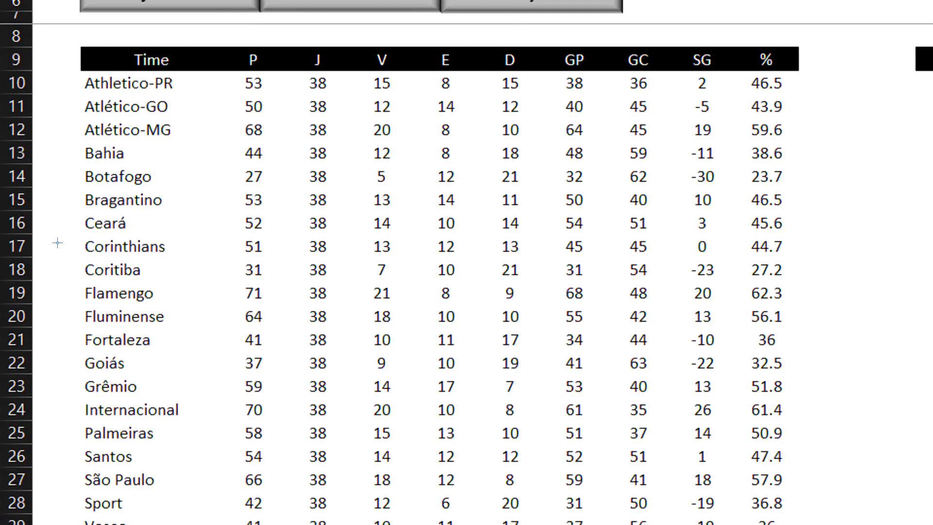
mouse_move(57, 265)
left_mouse_down()
mouse_move(205, 305)
mouse_move(835, 307)
mouse_move(840, 297)
mouse_move(840, 308)
left_mouse_up()
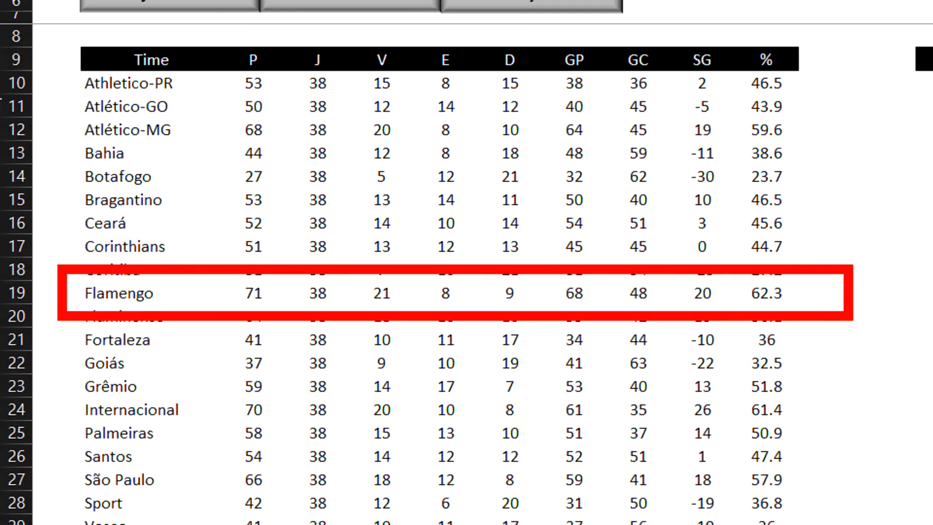
left_click_drag(42, 42, 230, 524)
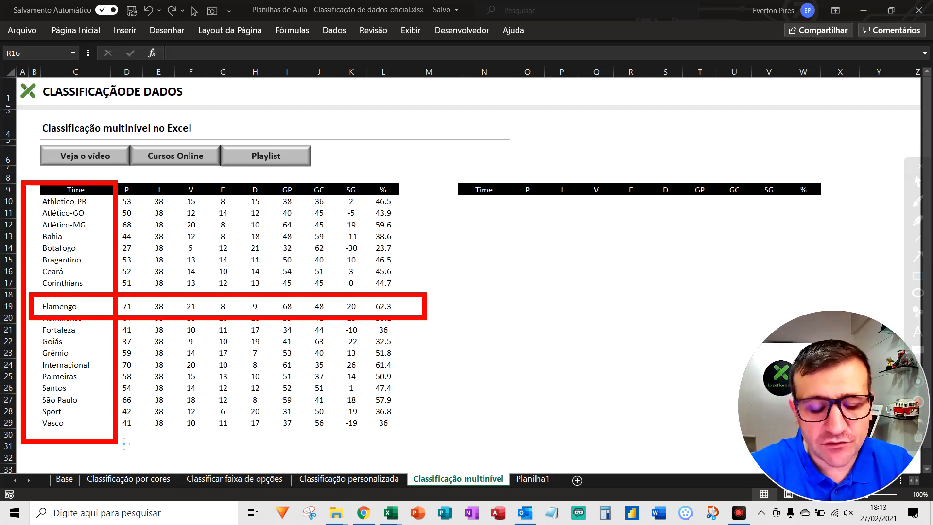
key("Escape")
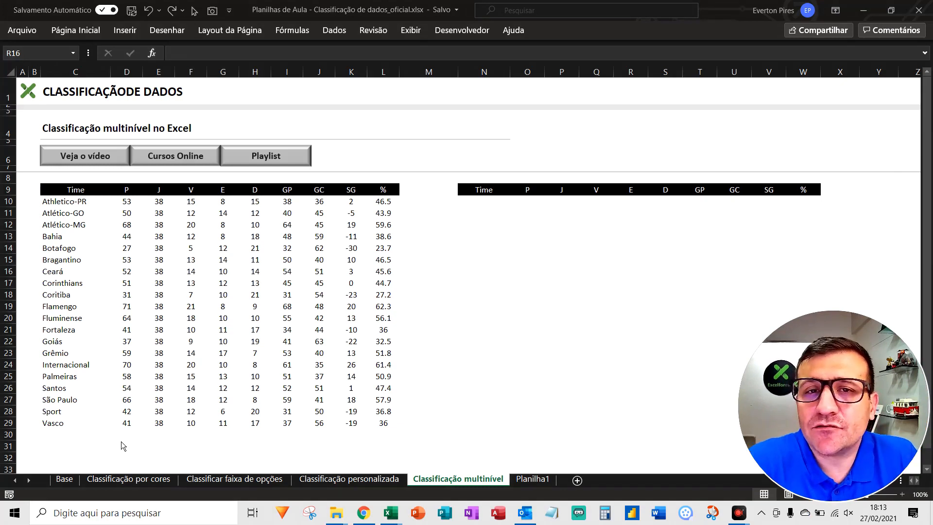
key("ctrl+alt+d")
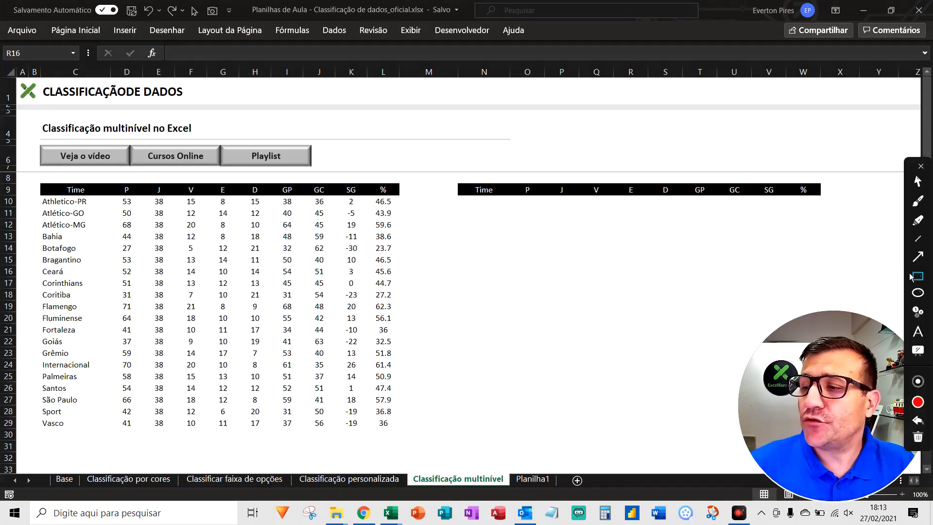
left_click(918, 259)
left_click_drag(166, 119, 128, 181)
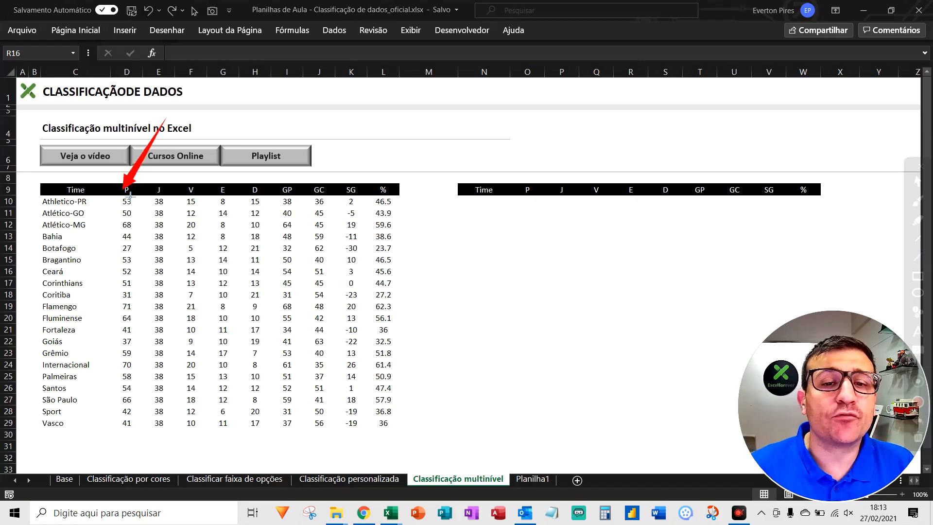
left_click_drag(232, 126, 203, 190)
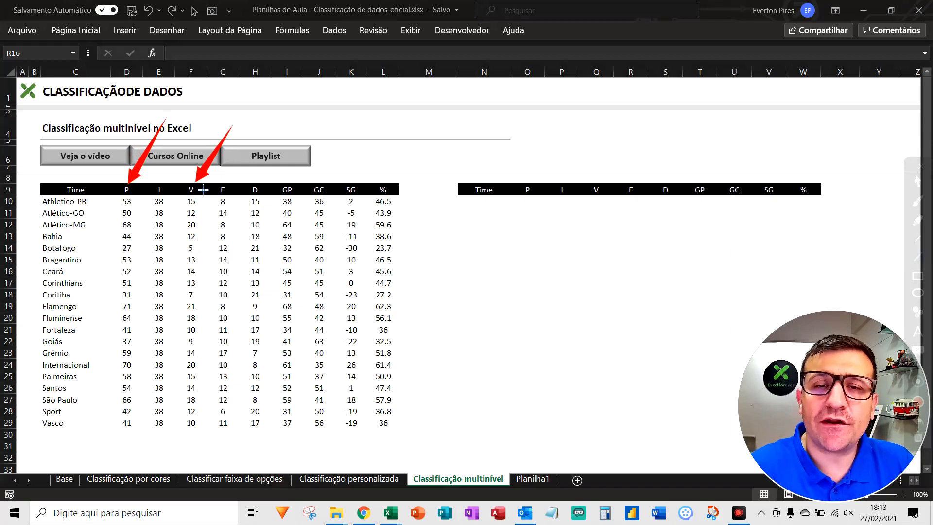
left_click_drag(331, 121, 300, 185)
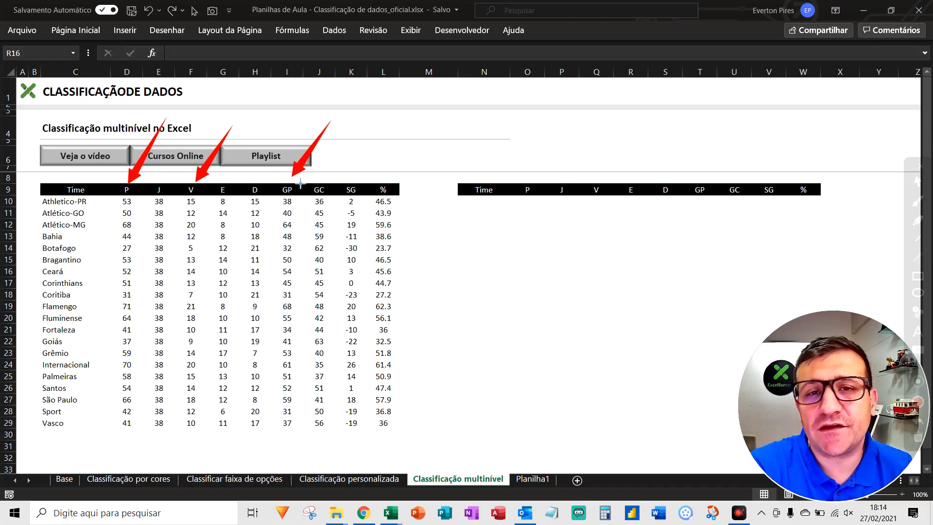
key("Escape")
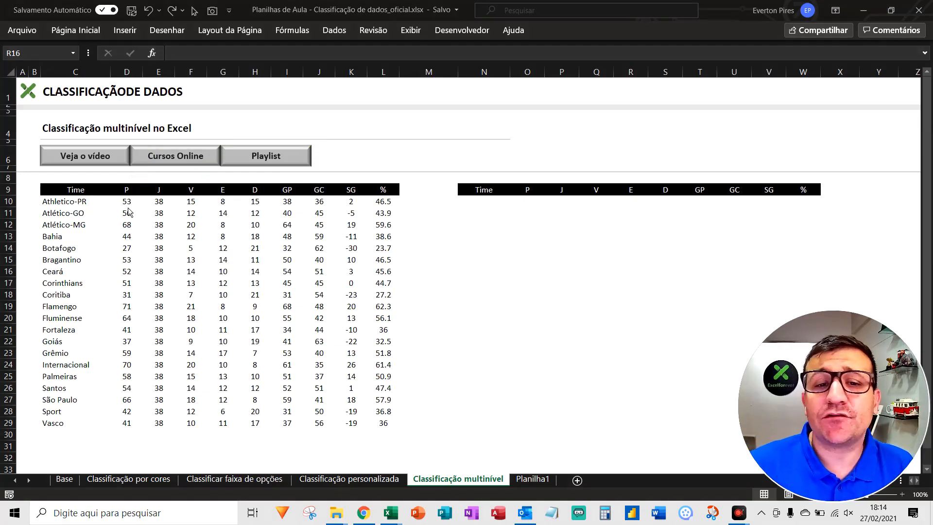
Start a custom sort on the team table C9:L29, including its header row, and add two extra sort levels
left_click(69, 191)
left_click_drag(69, 192, 391, 426)
left_click(340, 35)
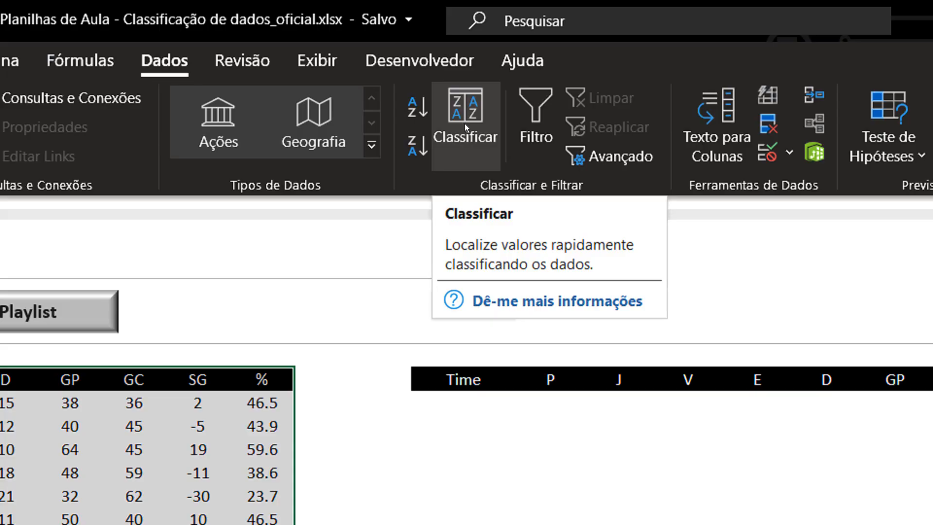
left_click(463, 121)
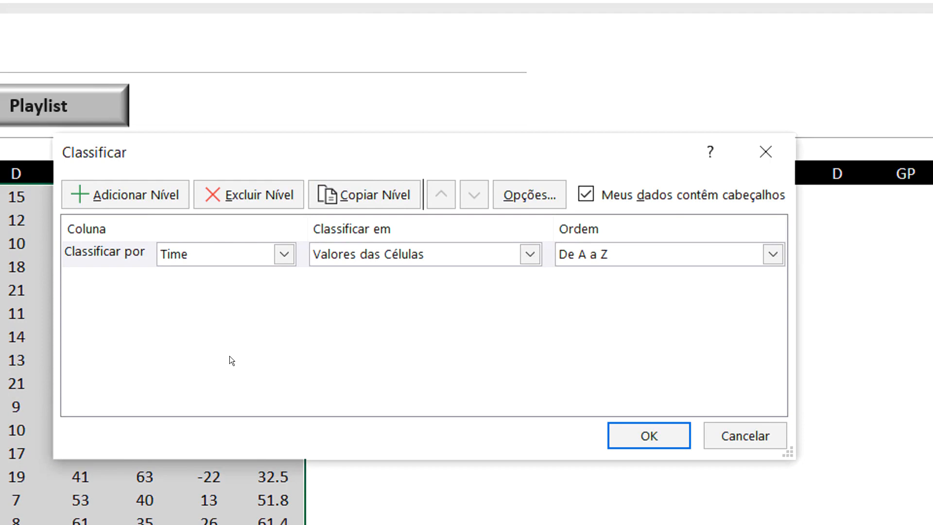
left_click(117, 190)
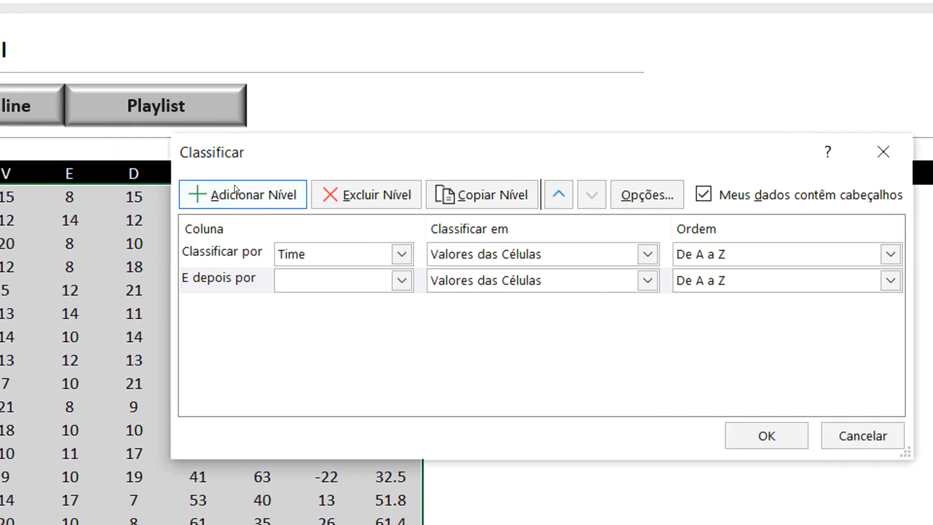
left_click(118, 190)
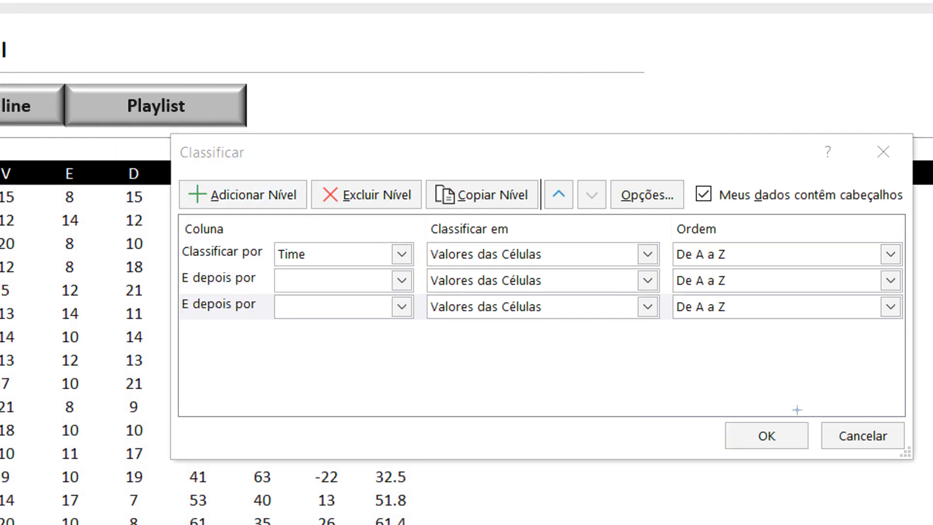
left_click(205, 254)
left_click(230, 281)
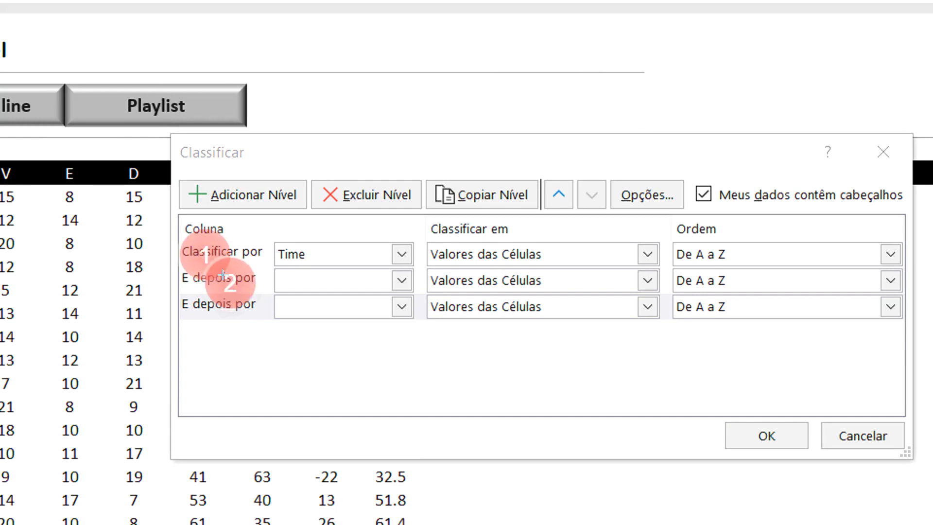
left_click(198, 308)
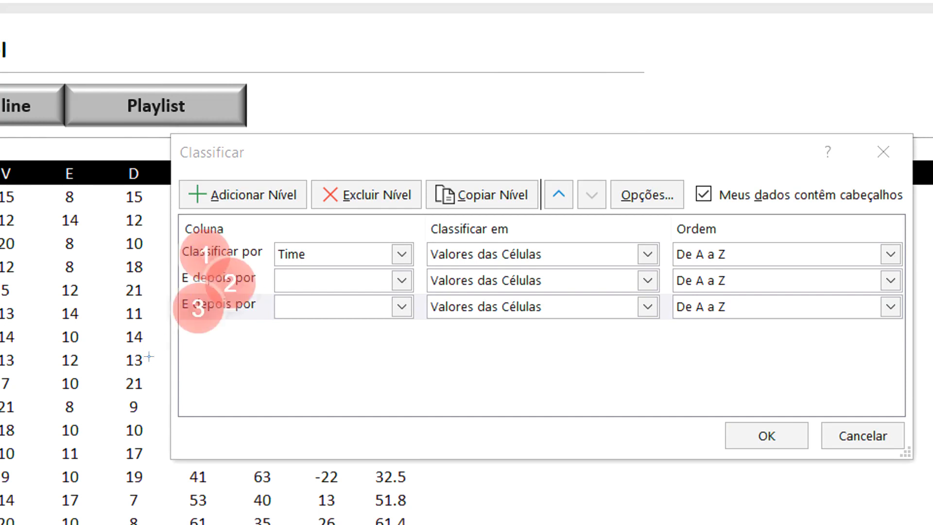
key("Escape")
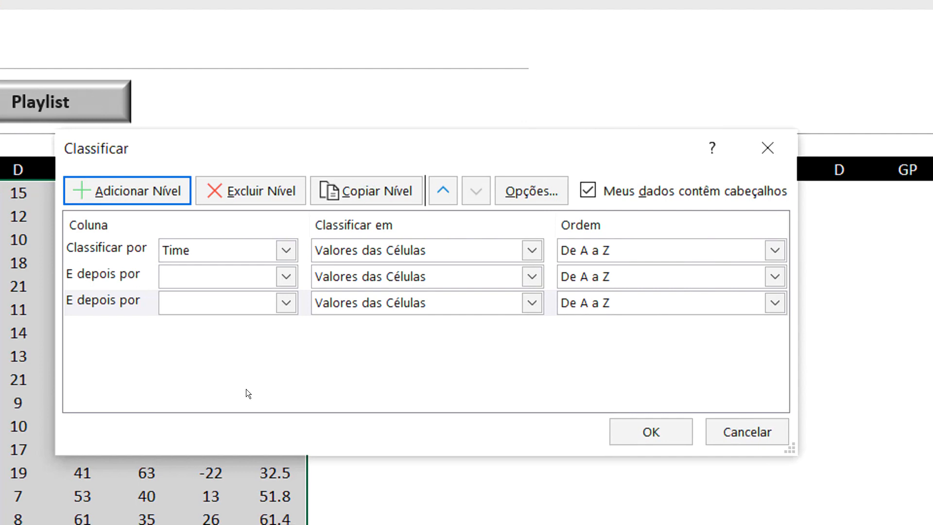
key("ctrl+2")
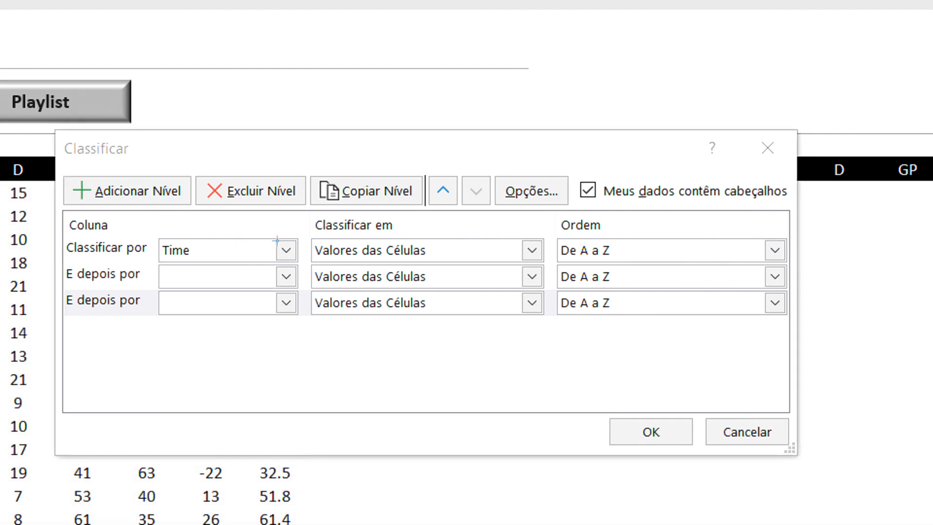
key("Escape")
Set the three sort levels to column P first, V second and GP third, based on cell values
left_click(286, 249)
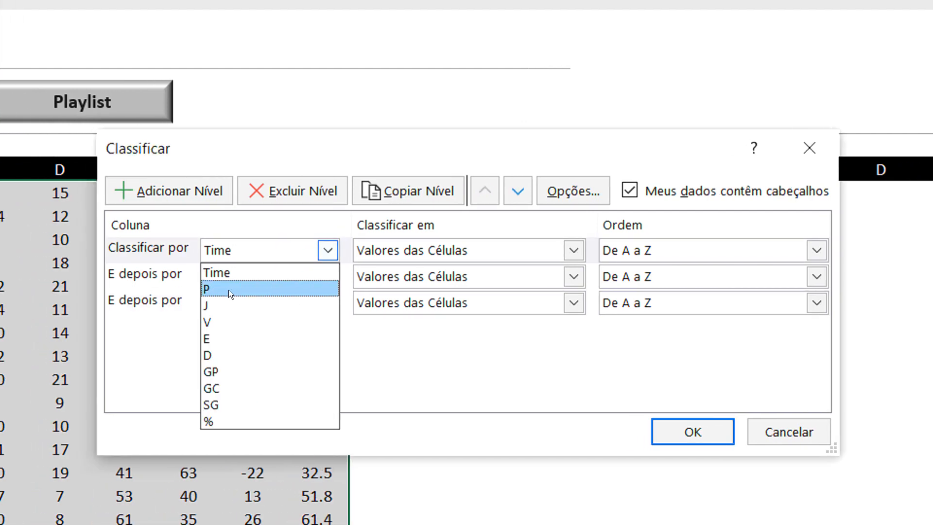
left_click(230, 288)
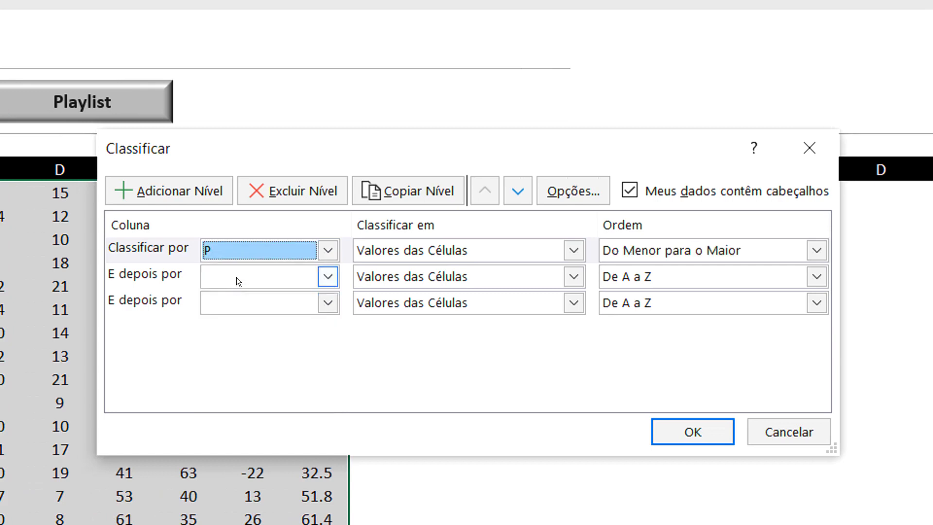
left_click(327, 275)
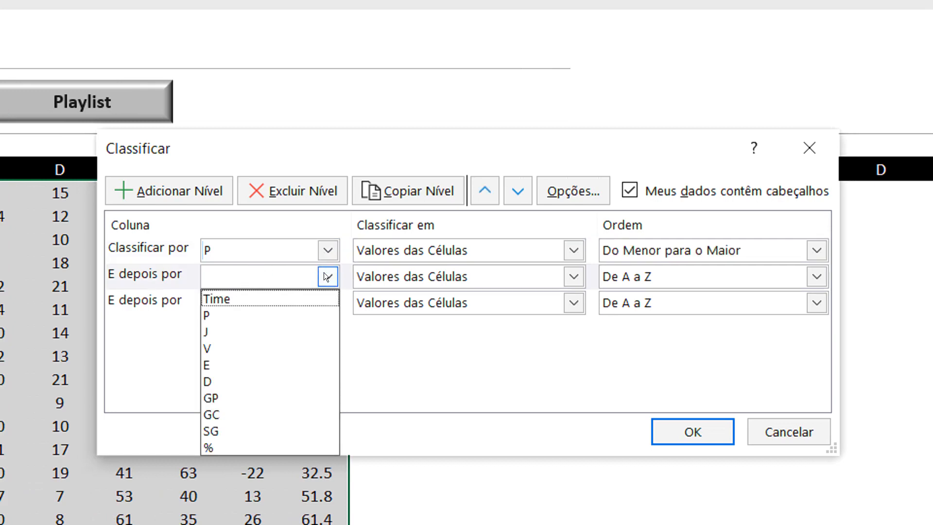
left_click(240, 346)
left_click(327, 302)
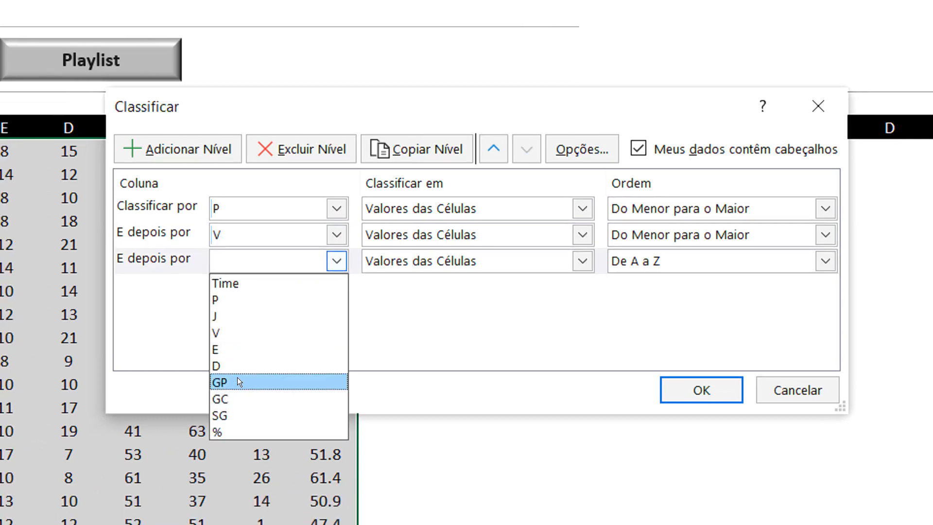
left_click(237, 378)
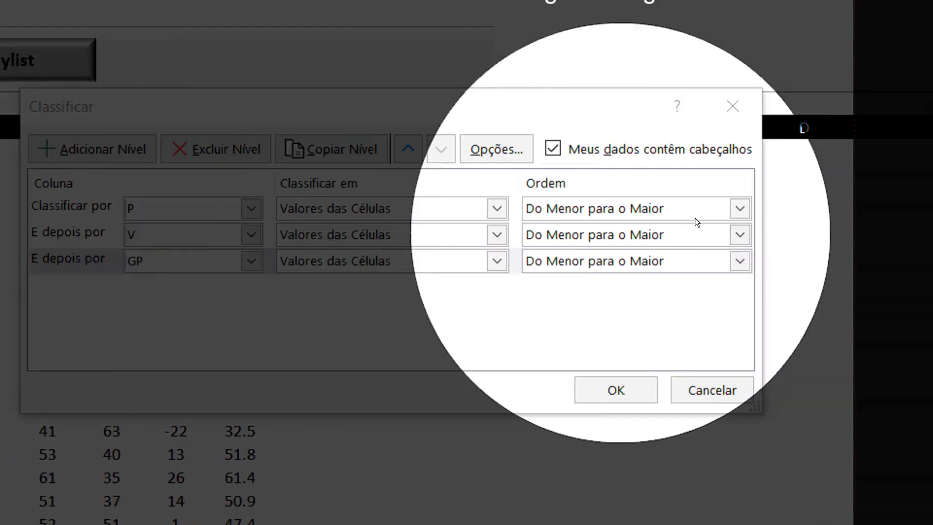
Set the order of all three sort levels to Do Maior para o Menor and apply the sort
left_click(694, 206)
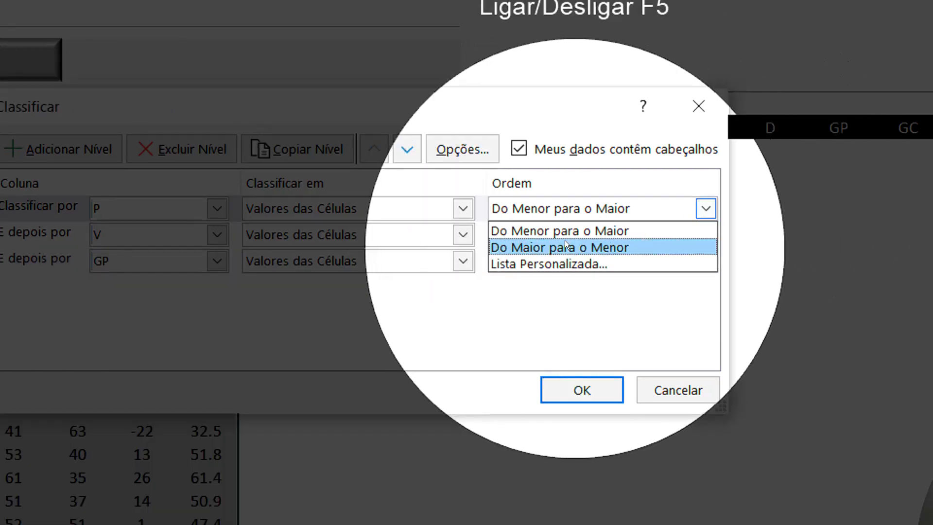
left_click(556, 244)
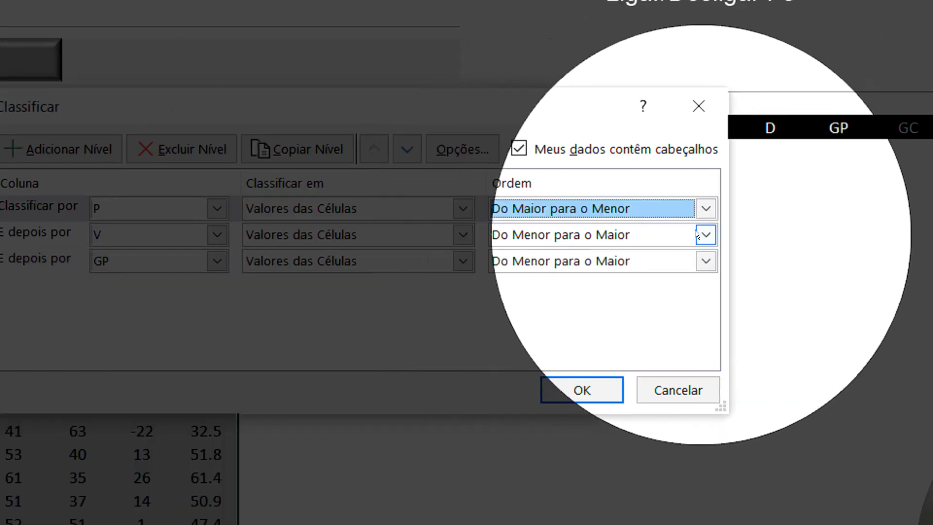
left_click(705, 235)
left_click(540, 267)
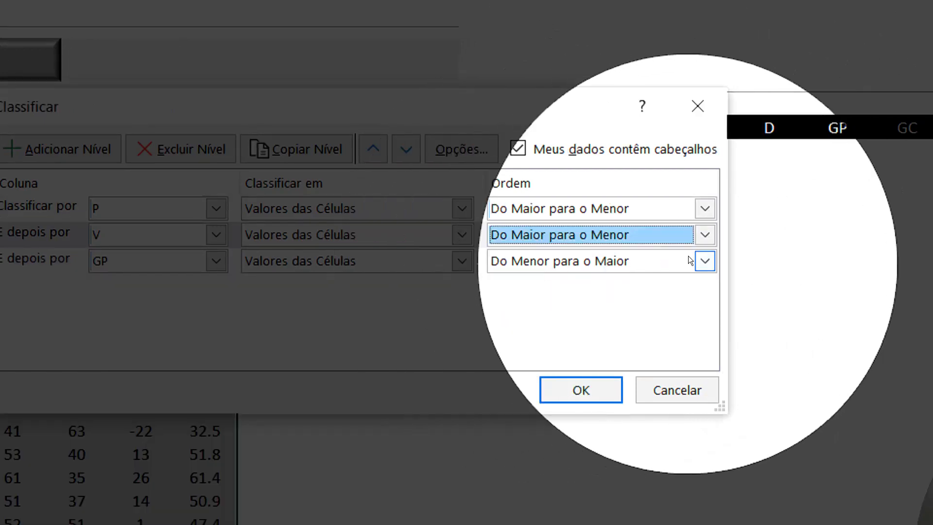
left_click(704, 261)
left_click(553, 295)
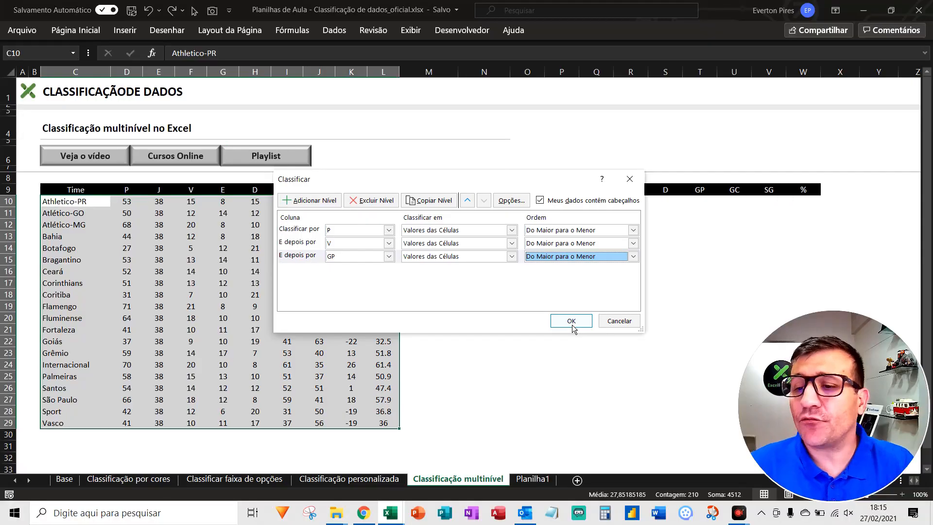
left_click(568, 386)
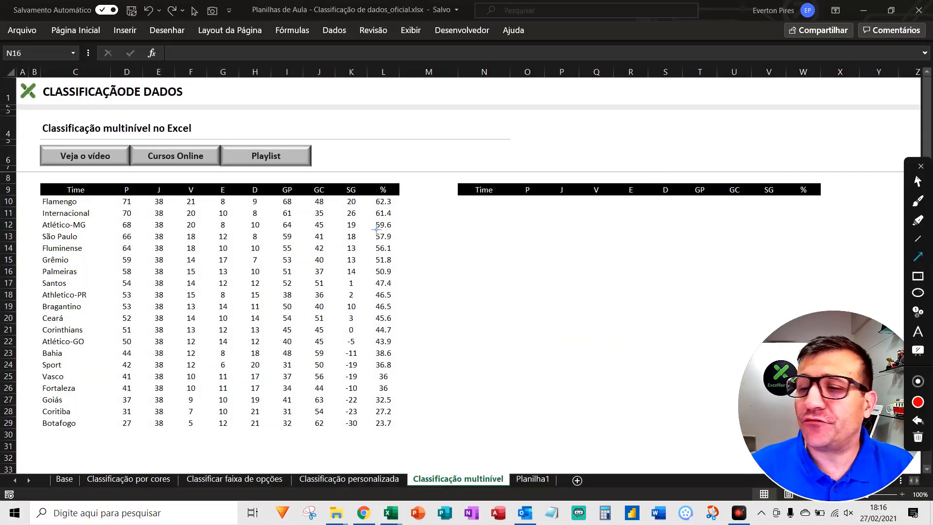
left_click_drag(142, 165, 85, 207)
mouse_move(157, 209)
left_mouse_down()
mouse_move(108, 216)
mouse_move(105, 241)
mouse_move(85, 238)
left_mouse_up()
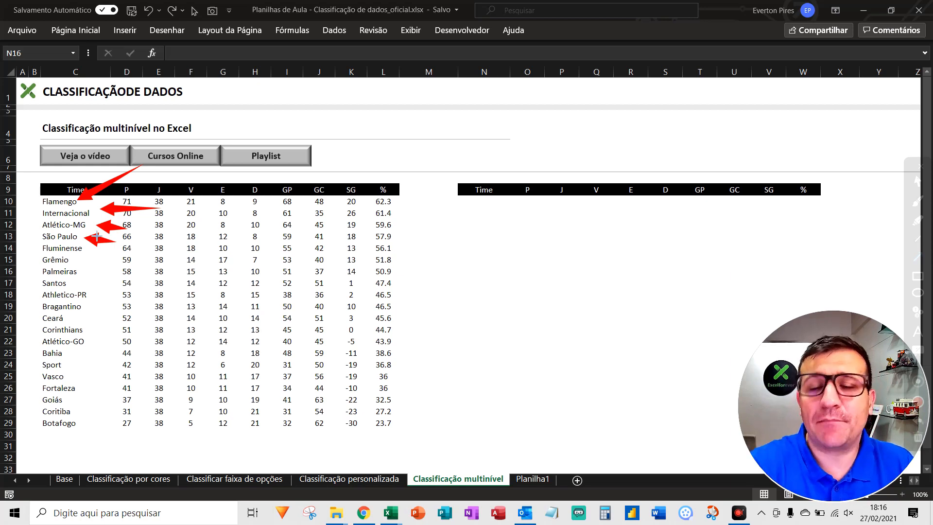
key("Escape")
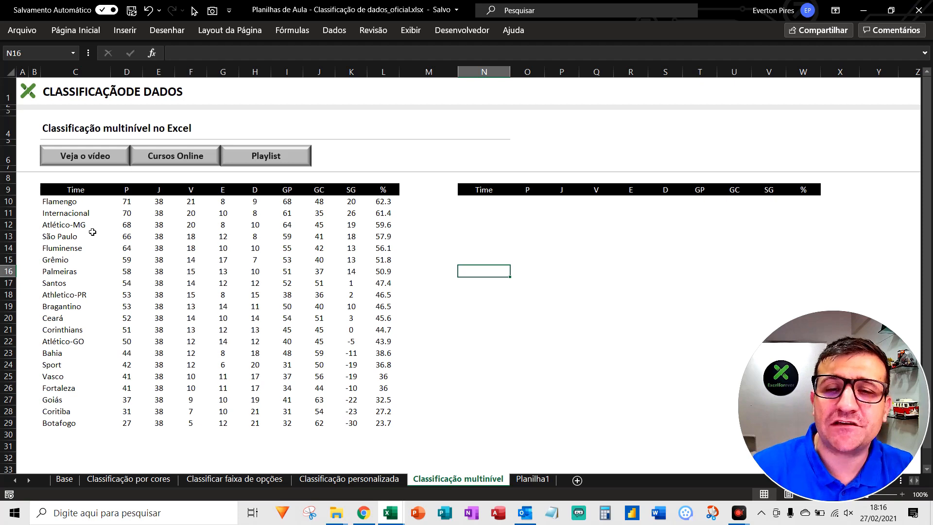
Undo the multilevel sort of the team table
key("ctrl+z")
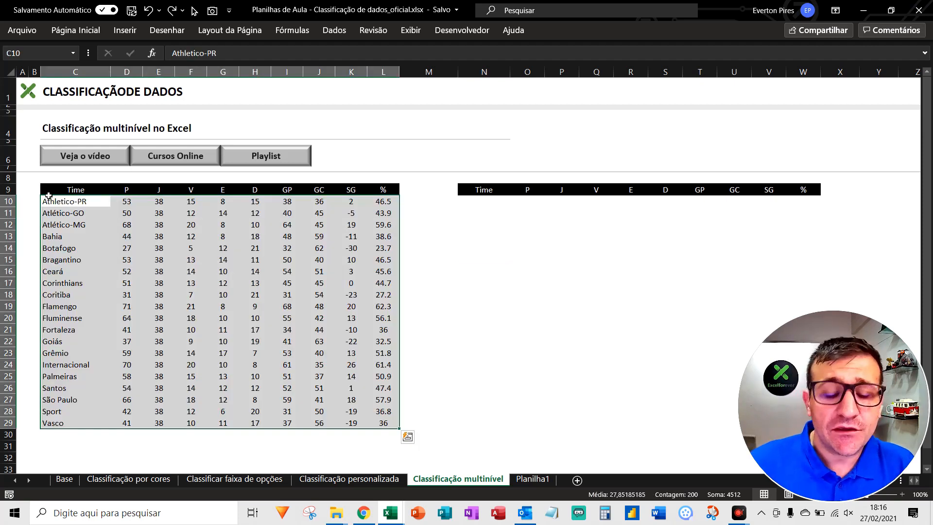
key("F5")
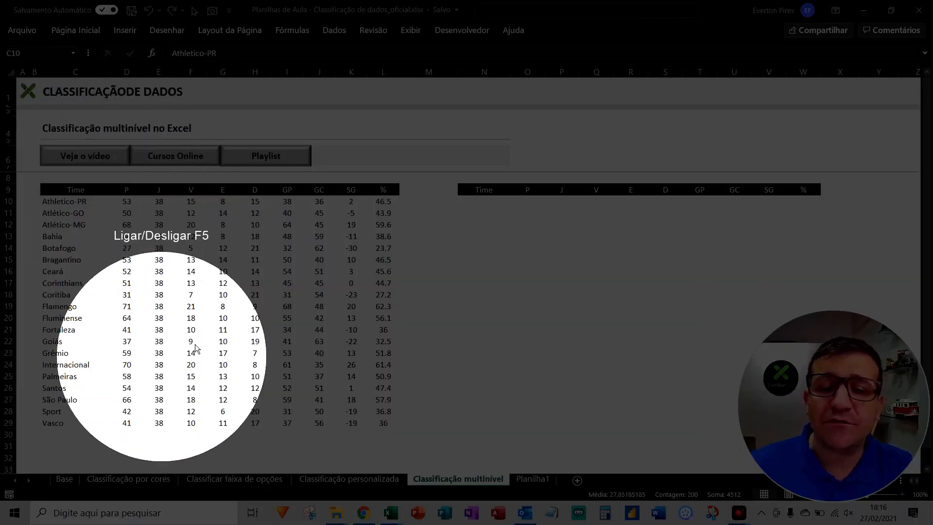
key("F5")
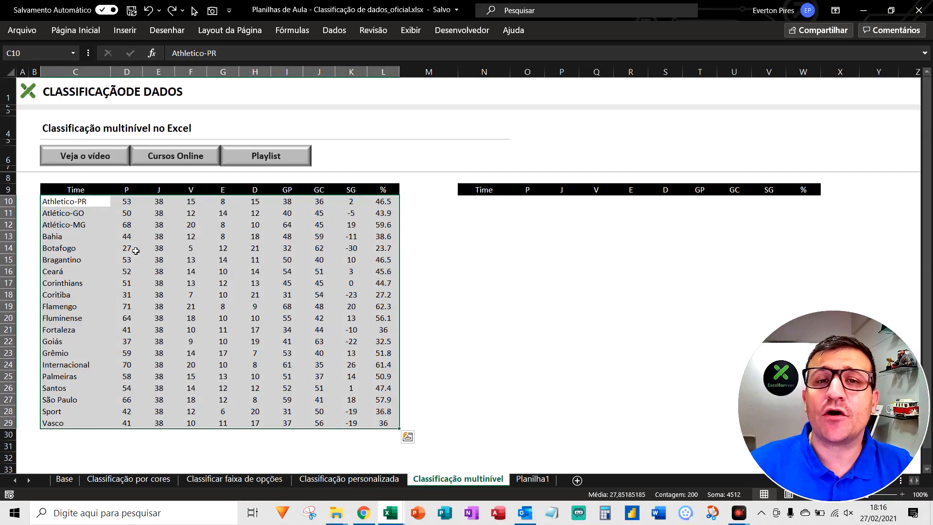
left_click(159, 259)
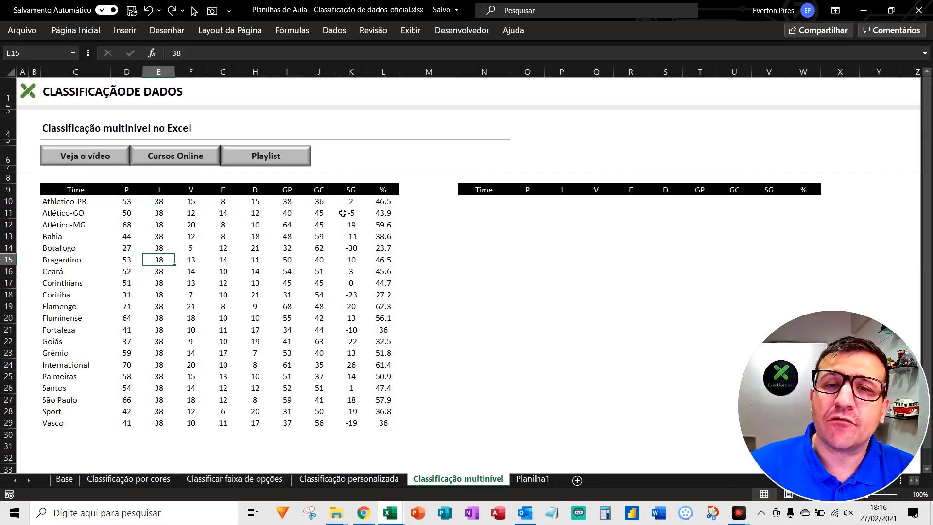
Start a CLASSIFICARPOR formula in cell N10 with the team data C10:L29 as its array
left_click(496, 206)
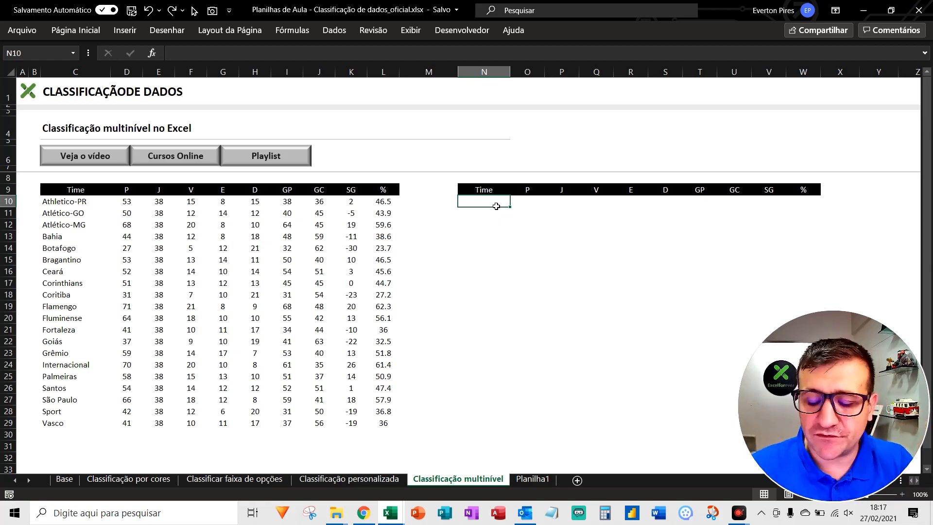
type("=")
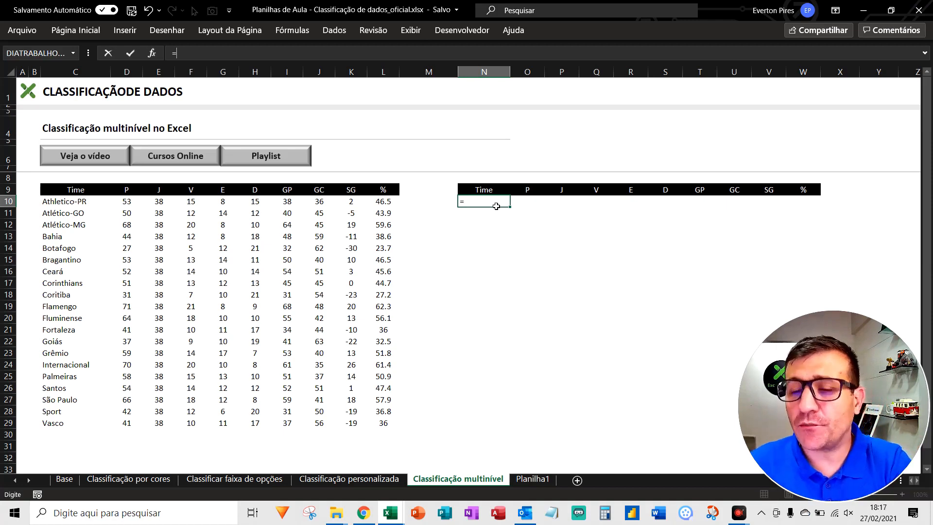
type("classi")
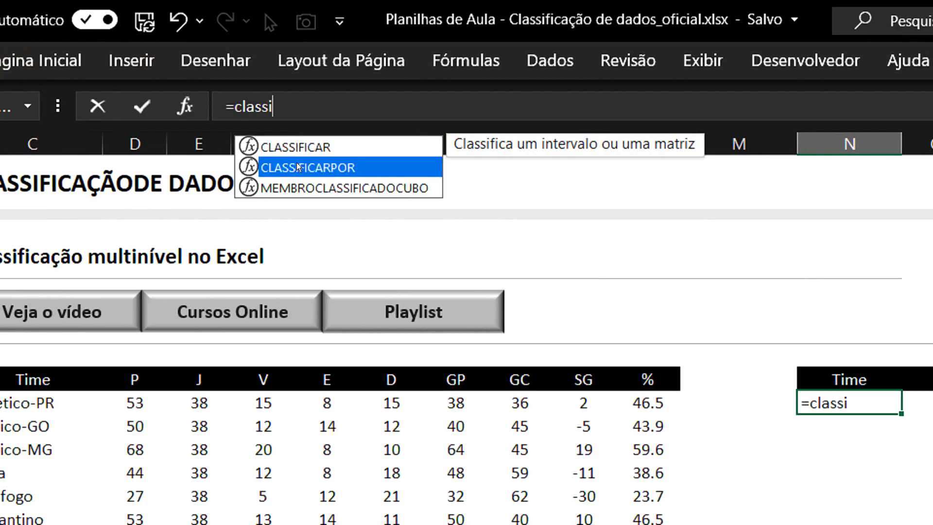
double_click(298, 167)
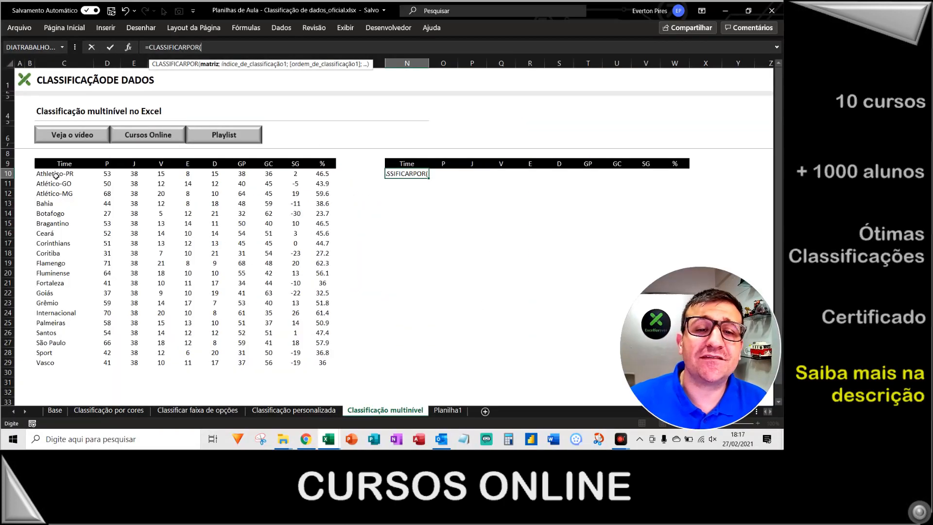
left_click_drag(56, 176, 329, 364)
left_click_drag(392, 424, 392, 426)
type(";")
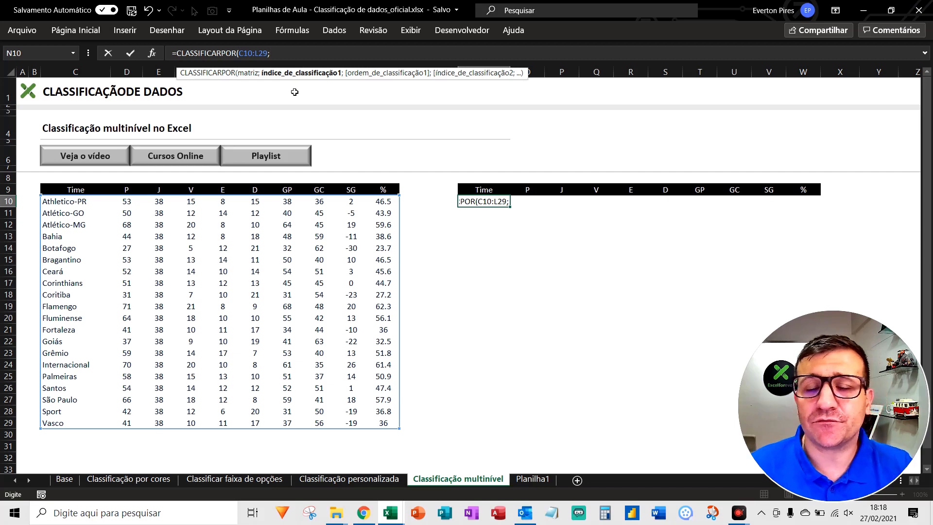
Add the points column D10:D29 as the formula's first sort key, in descending order (-1)
left_click_drag(127, 202, 125, 425)
type(";")
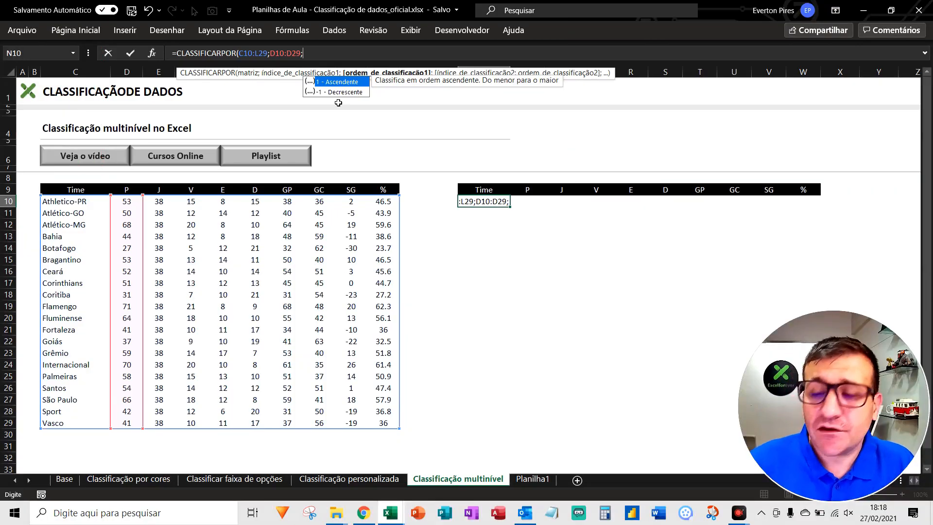
type("-1;")
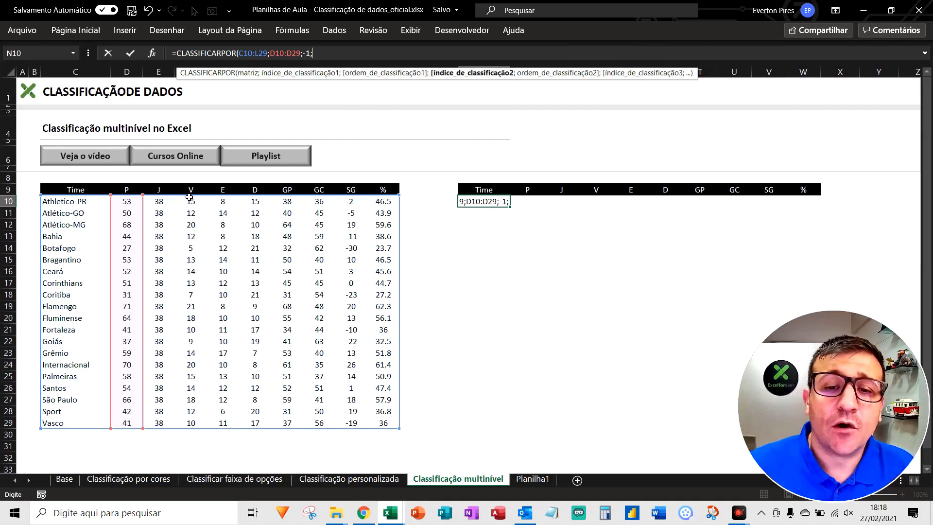
Add the wins column F10:F29 as the formula's second sort key, in descending order (-1)
left_click_drag(195, 203, 195, 422)
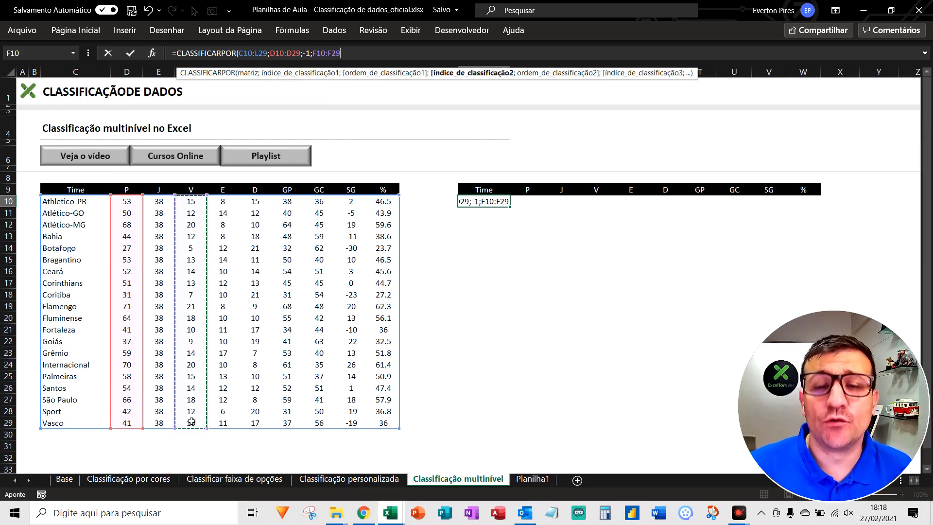
type(";")
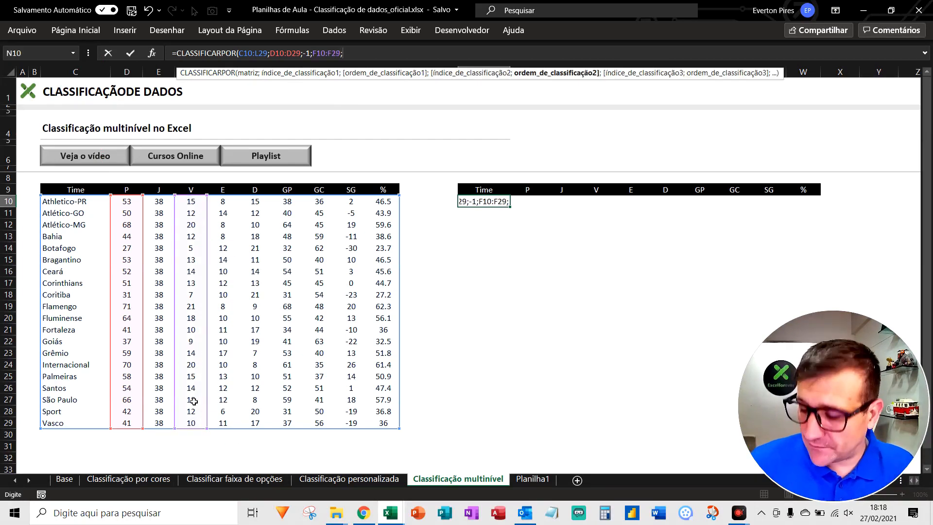
type("-1")
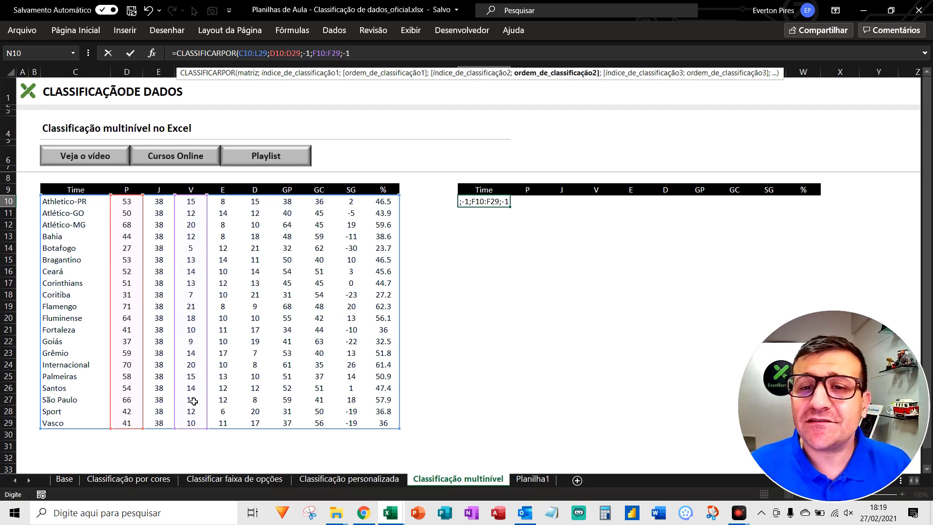
type(";")
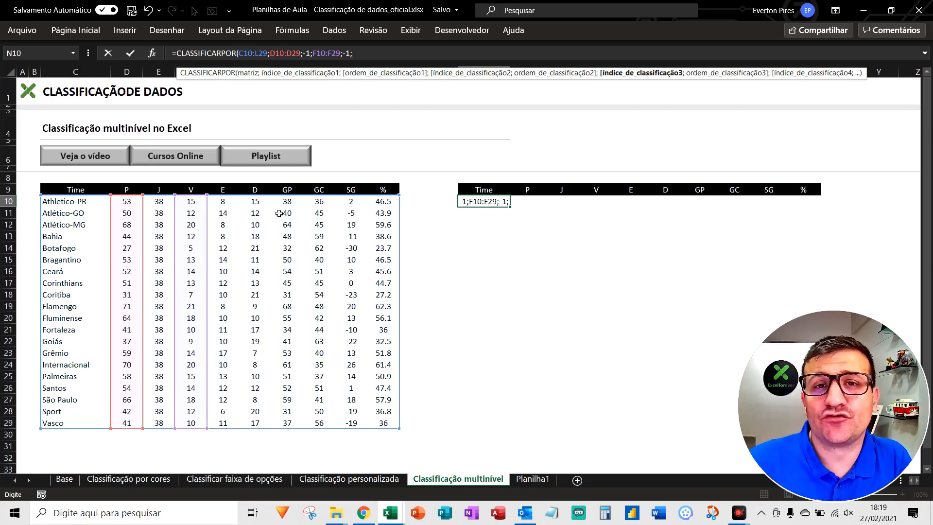
Add the GP column I10:I29 as the third sort key with order -1, and complete the formula
left_click_drag(287, 201, 290, 427)
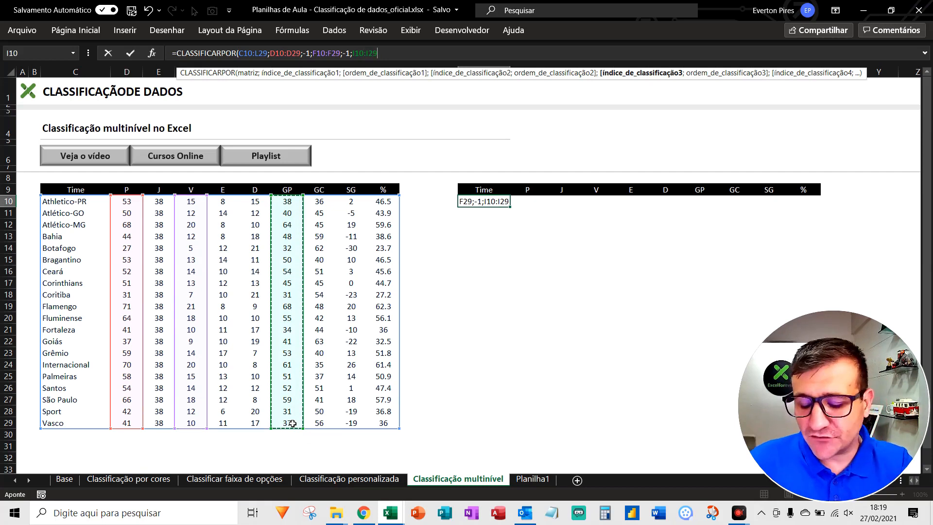
type(";-1")
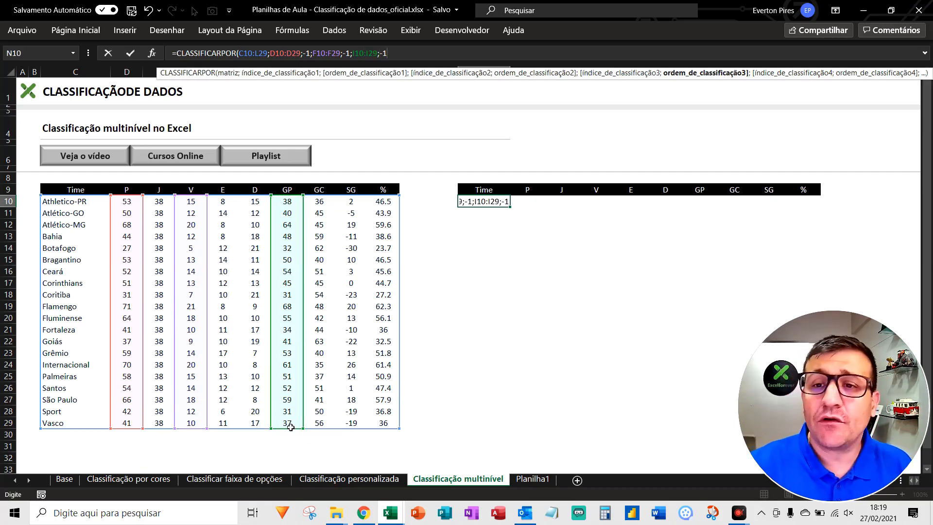
type(")")
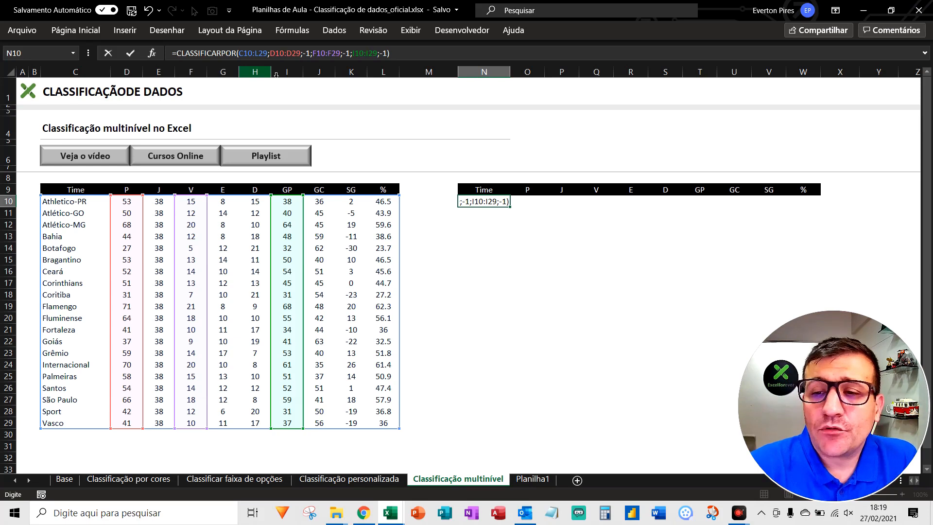
key("Return")
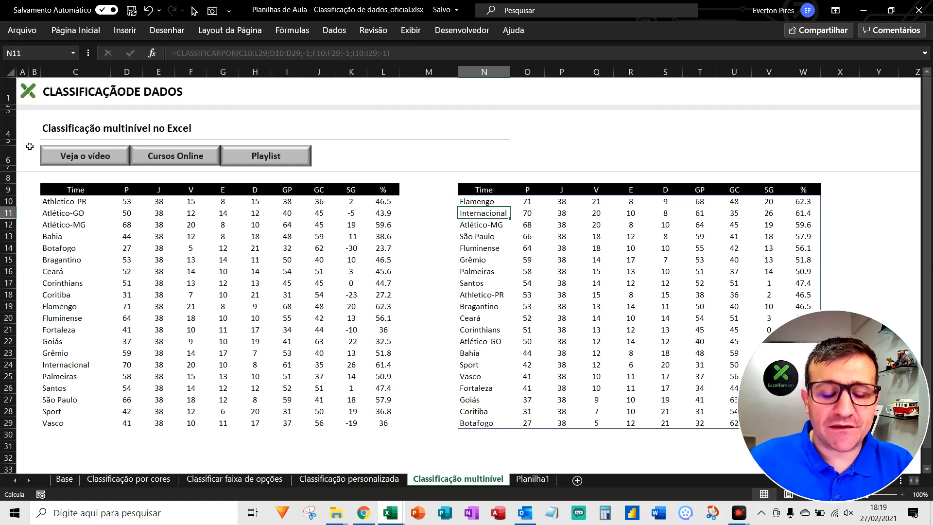
Draw three red annotation arrows toward teams in the original table and three toward the sorted table, and clear them all
key("ctrl+alt+d")
mouse_move(268, 252)
left_mouse_down()
mouse_move(242, 253)
mouse_move(116, 204)
left_mouse_up()
left_click_drag(220, 281, 112, 228)
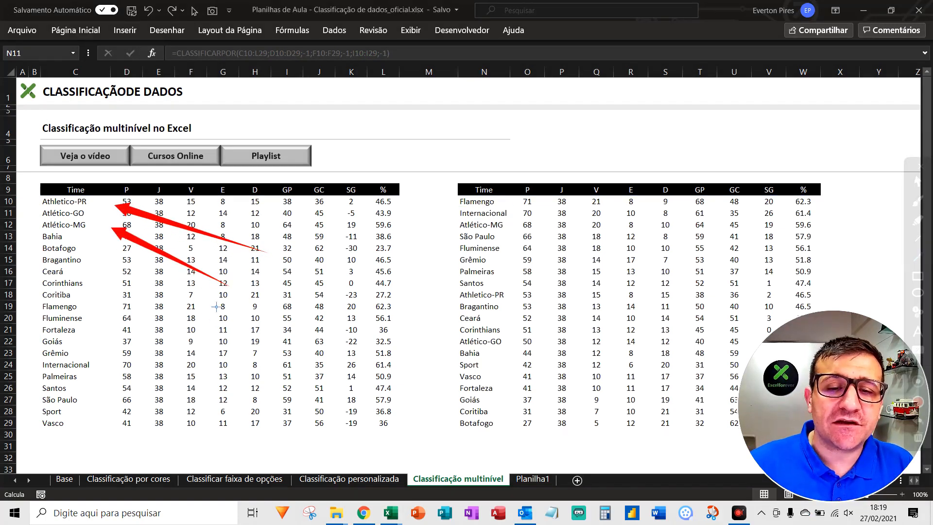
left_click_drag(207, 299, 119, 324)
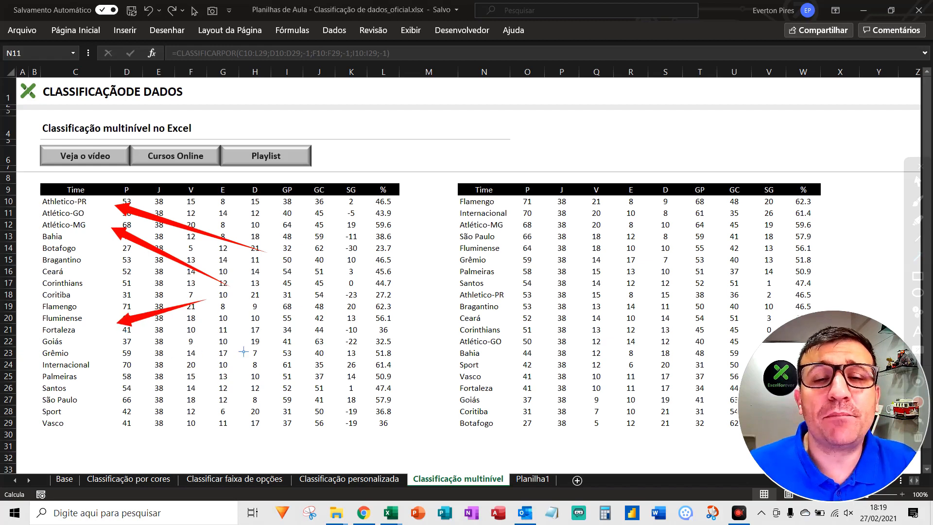
left_click_drag(311, 289, 452, 208)
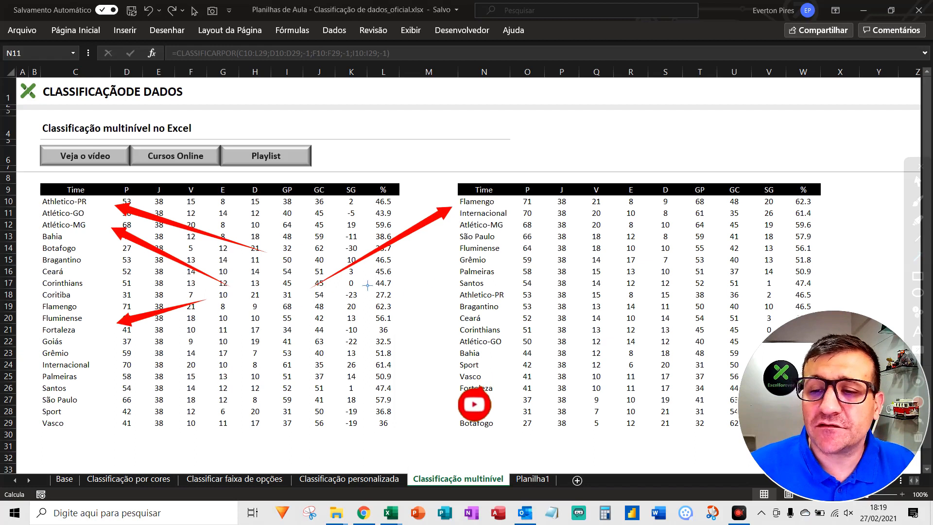
left_click_drag(362, 276, 442, 258)
left_click_drag(353, 281, 446, 317)
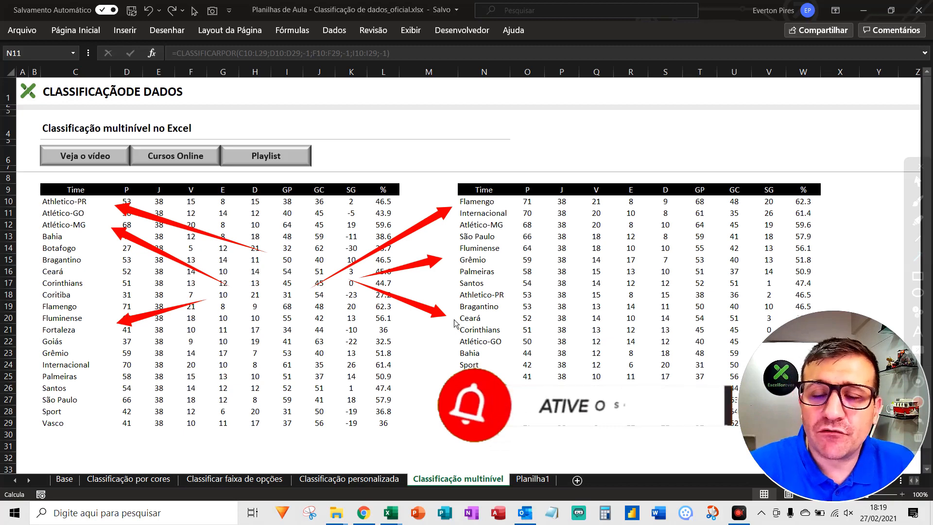
key("Escape")
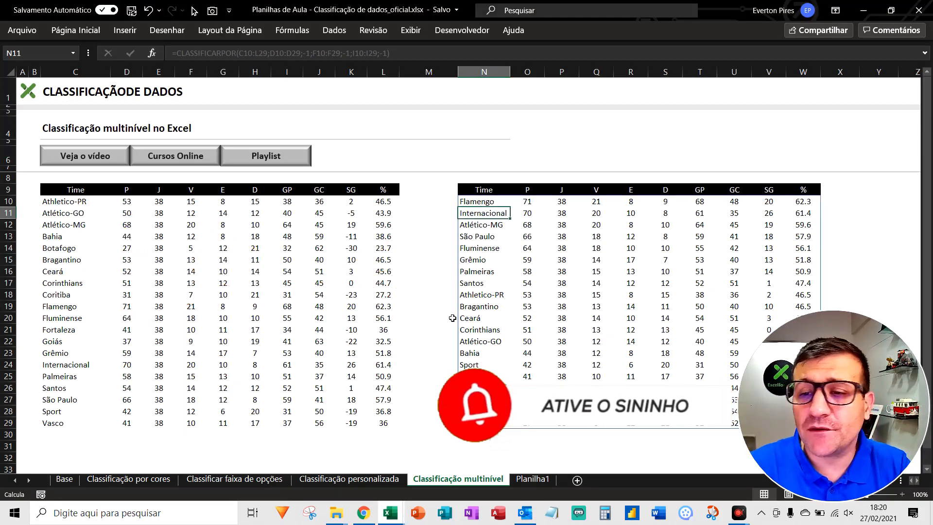